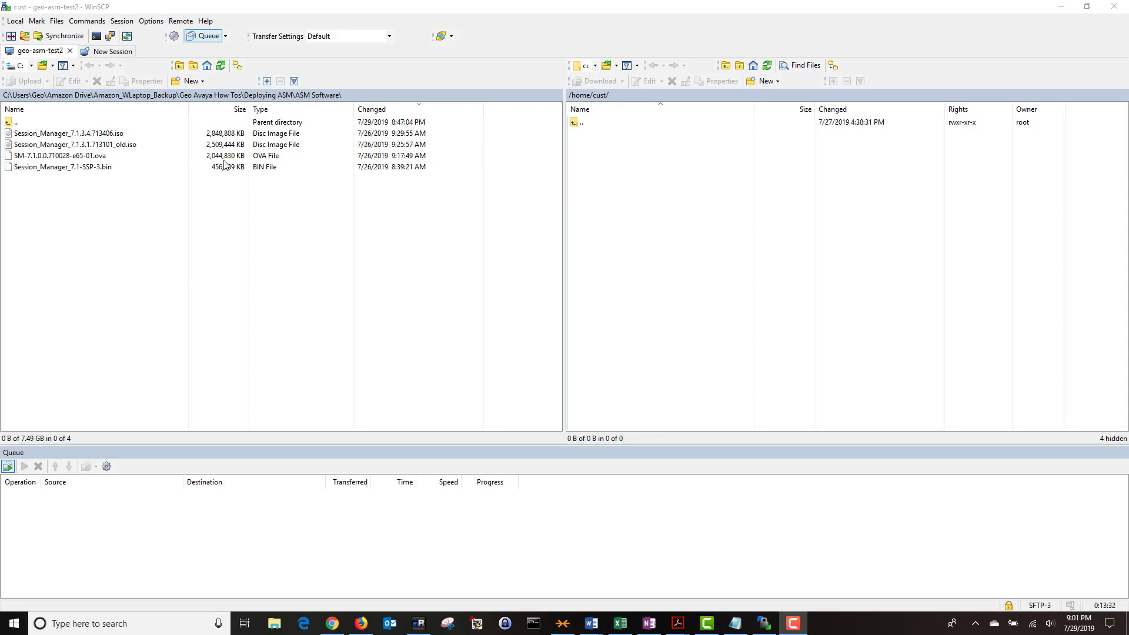
- Upload Session_Manager_7.1.3.4.713406.iso and Session_Manager_7.1-SSP-3.bin together into the server's /home/cust folder
left_click(115, 136)
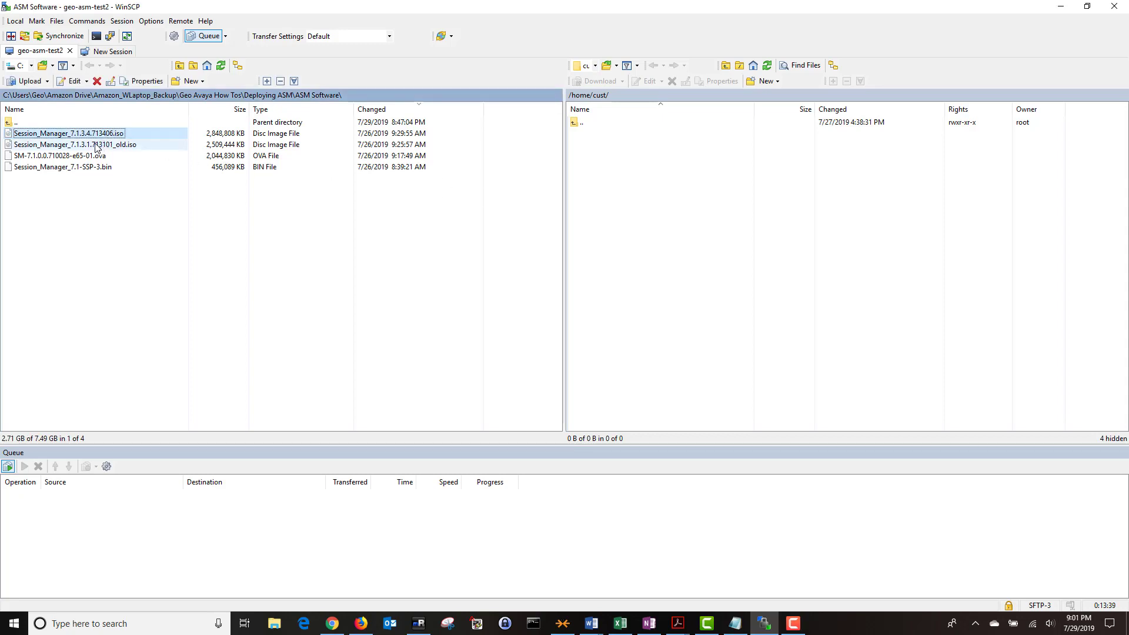
left_click(117, 167, "ctrl")
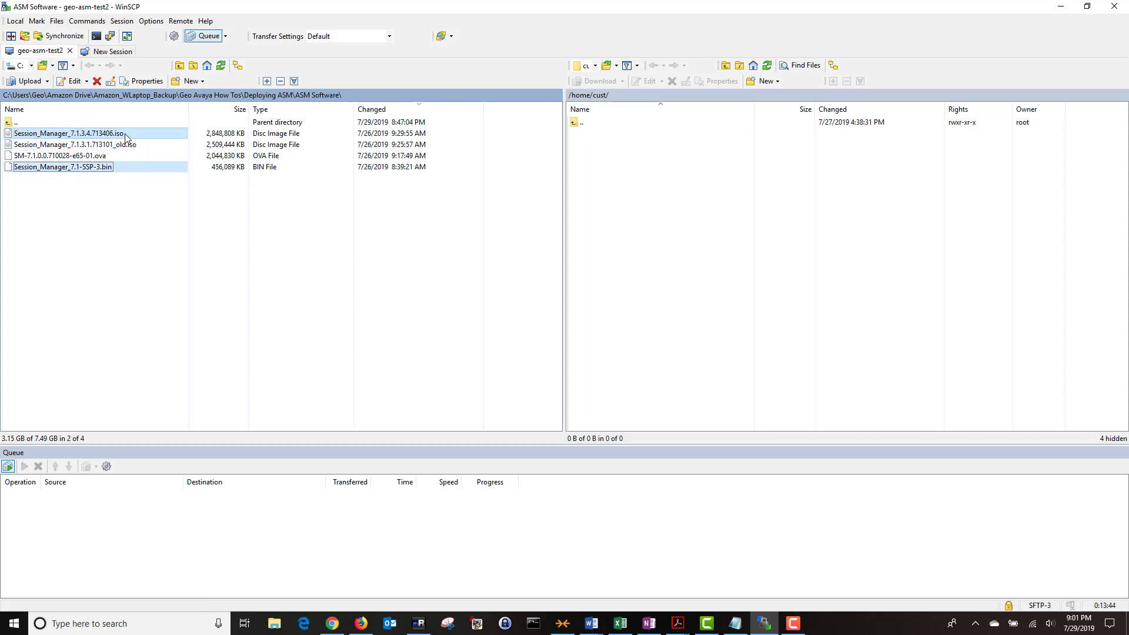
left_click_drag(125, 137, 643, 183)
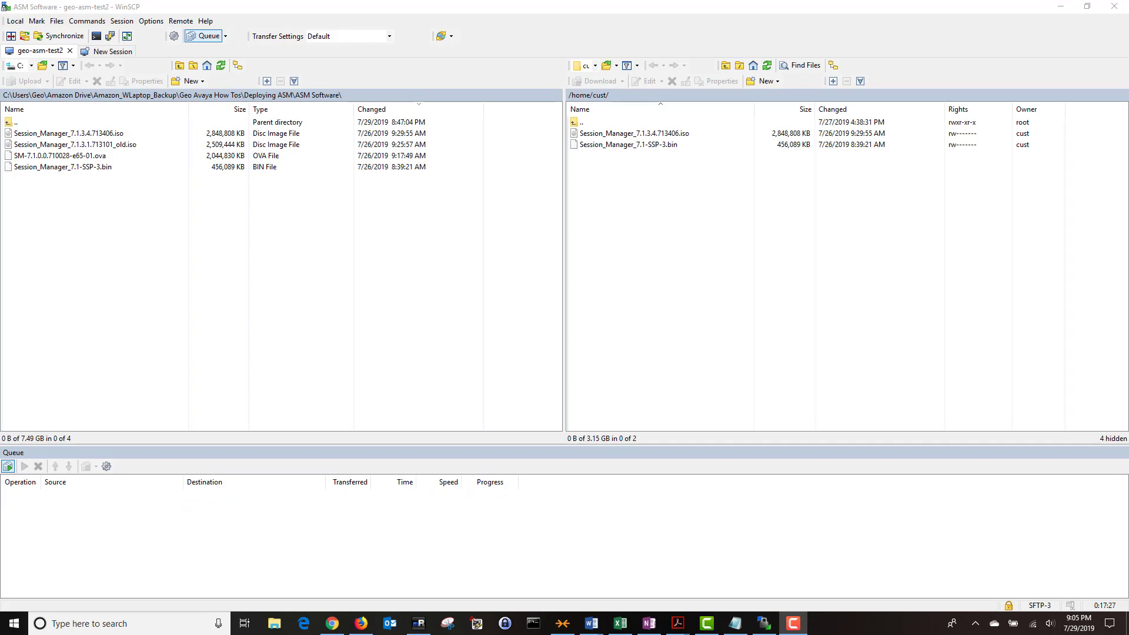
- Close WinSCP, then use swversion and ls -l to confirm release 7.1.0.0.710028 and both uploaded files
left_click(1114, 7)
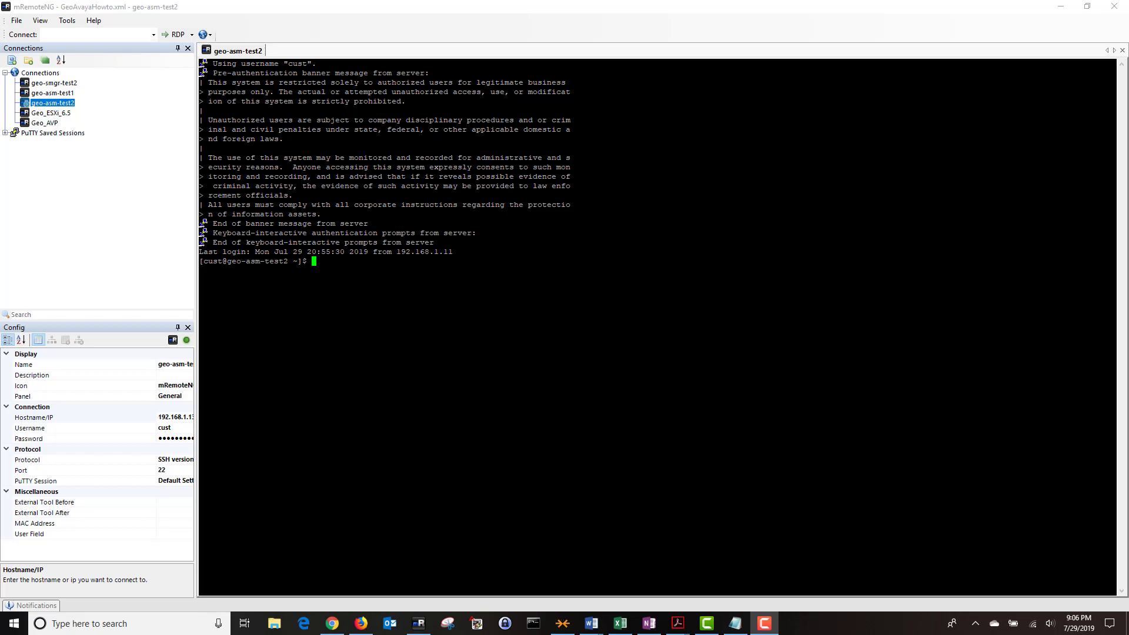
type("swversion")
key("Return")
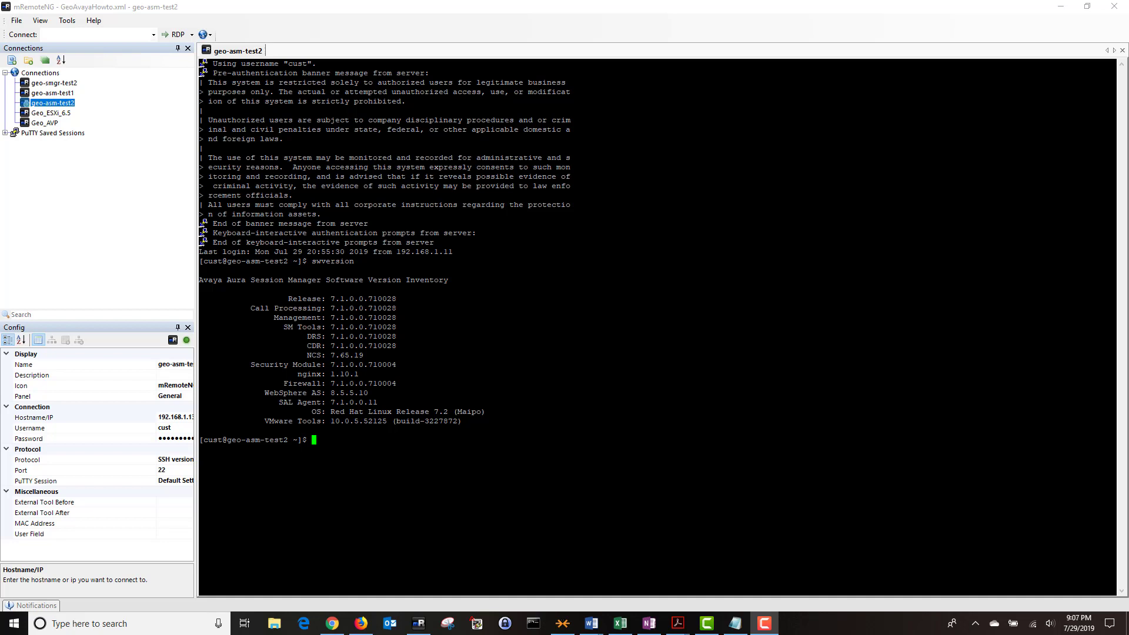
type("ls -l")
key("Return")
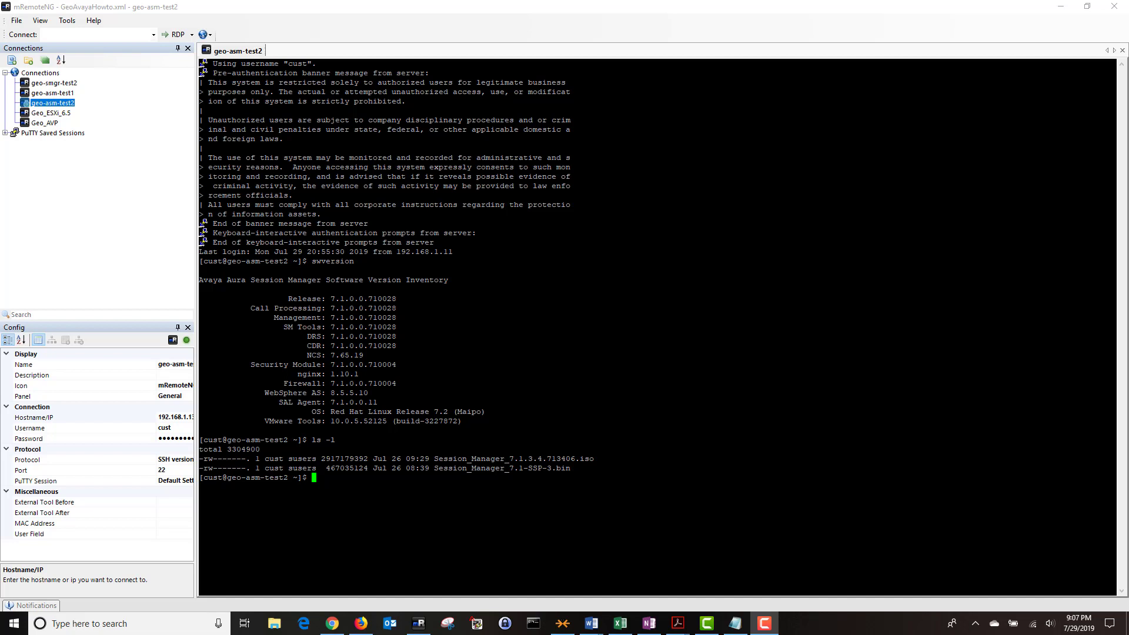
- Start the upgrade with upgradeSM Session_Manager_7.1.3.4.713406.iso
type("upgradeSM")
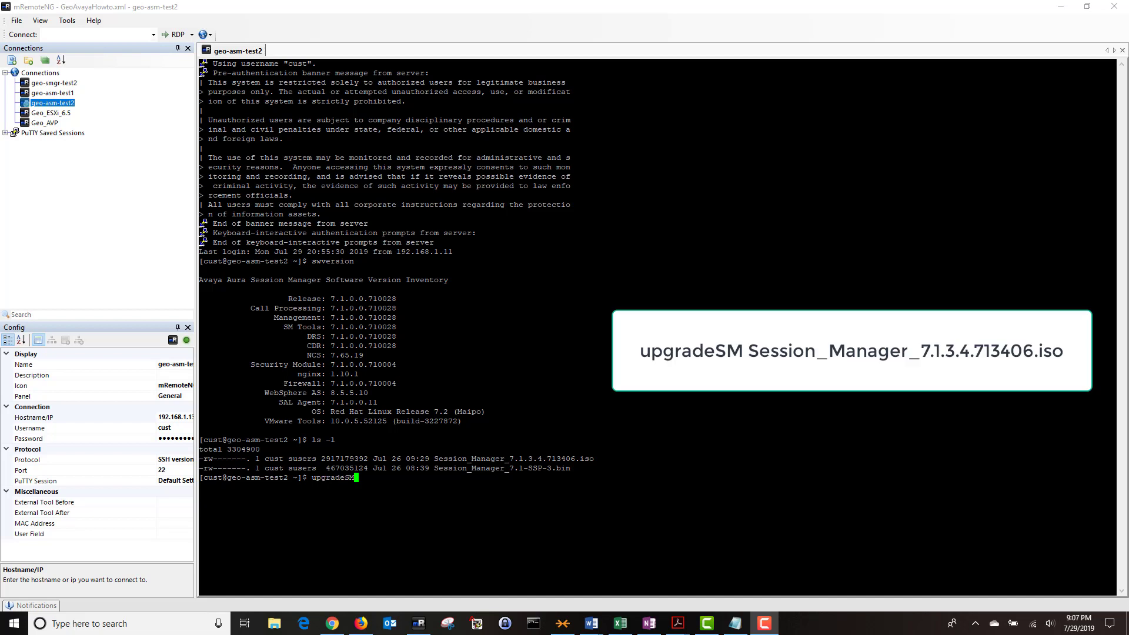
double_click(514, 458)
right_click(514, 459)
key("Return")
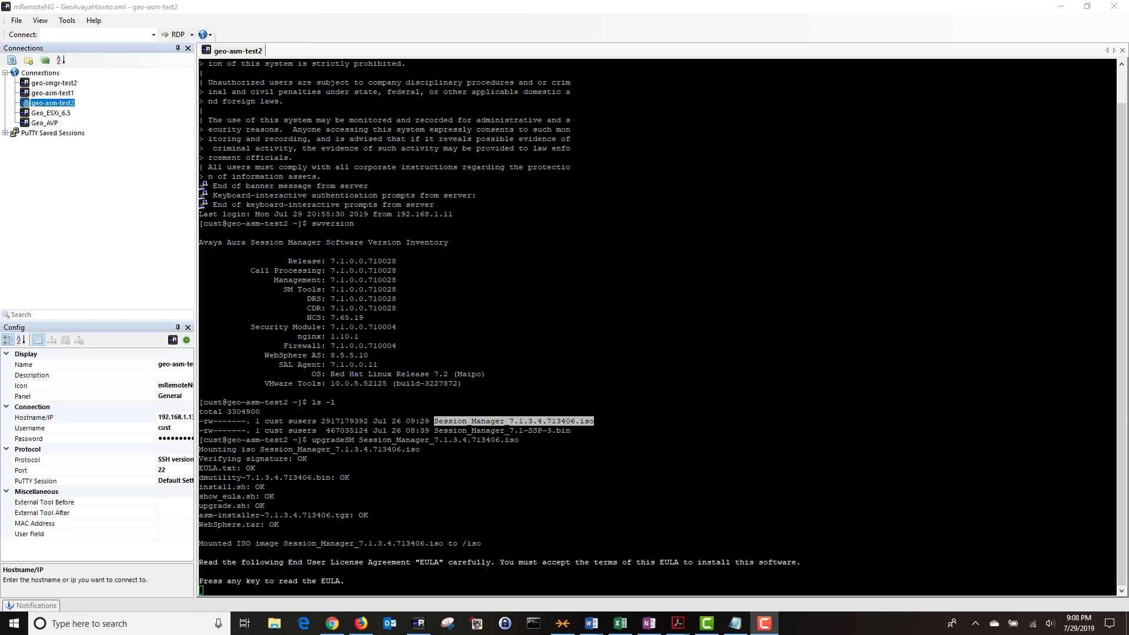
- Display the full licence agreement and accept it with Y
key("Return")
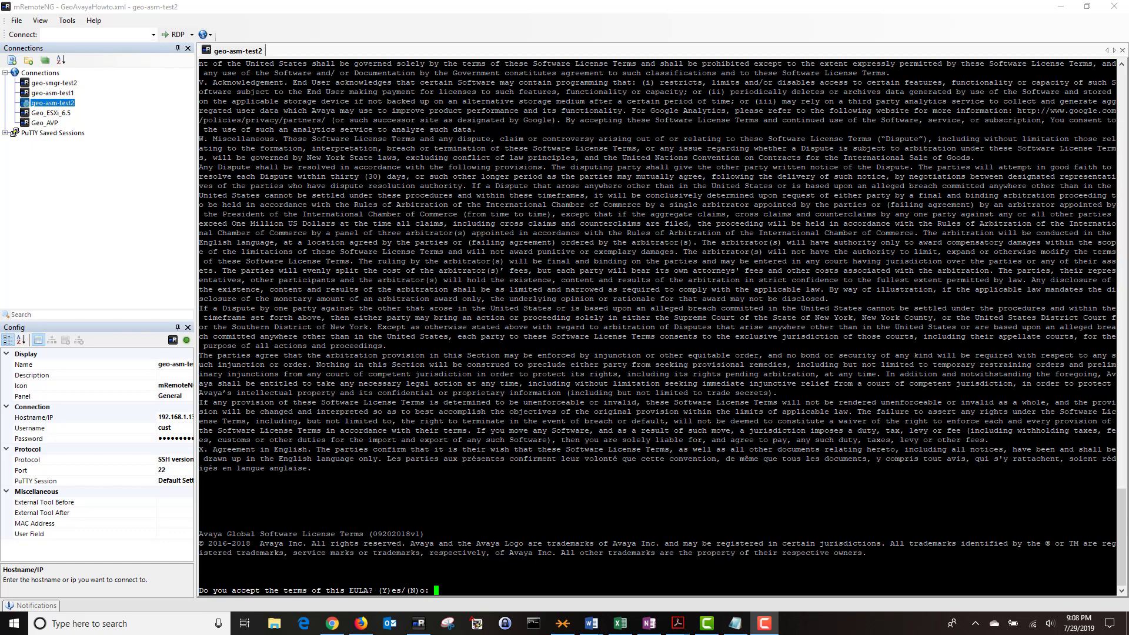
type("Y")
key("Return")
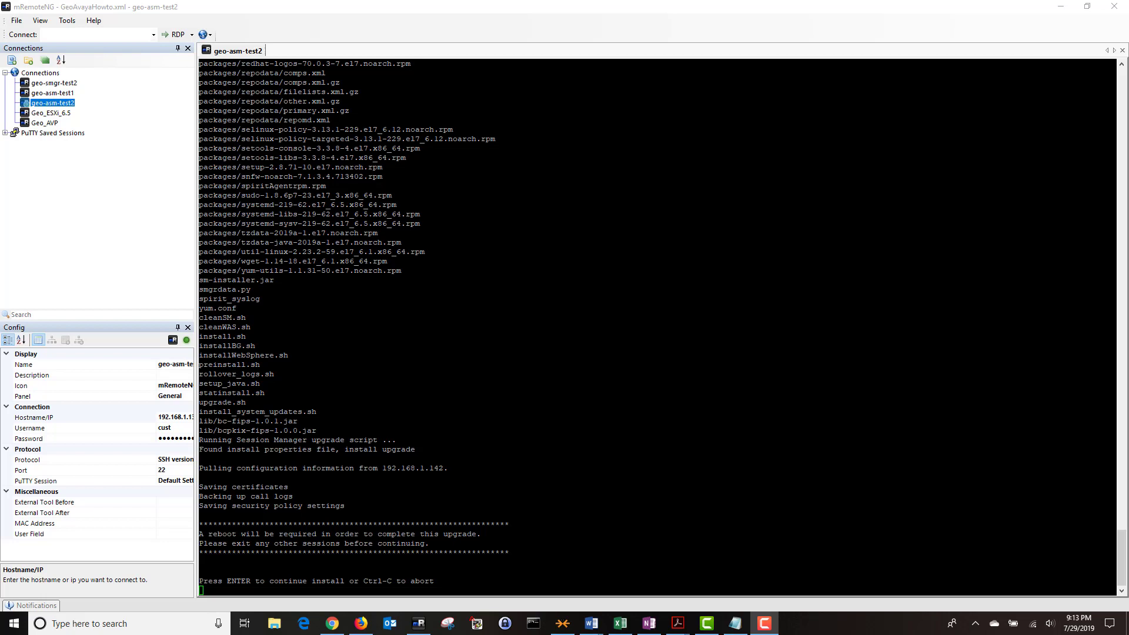
- Continue past the reboot notice and answer y to install despite the service-state warning
key("Return")
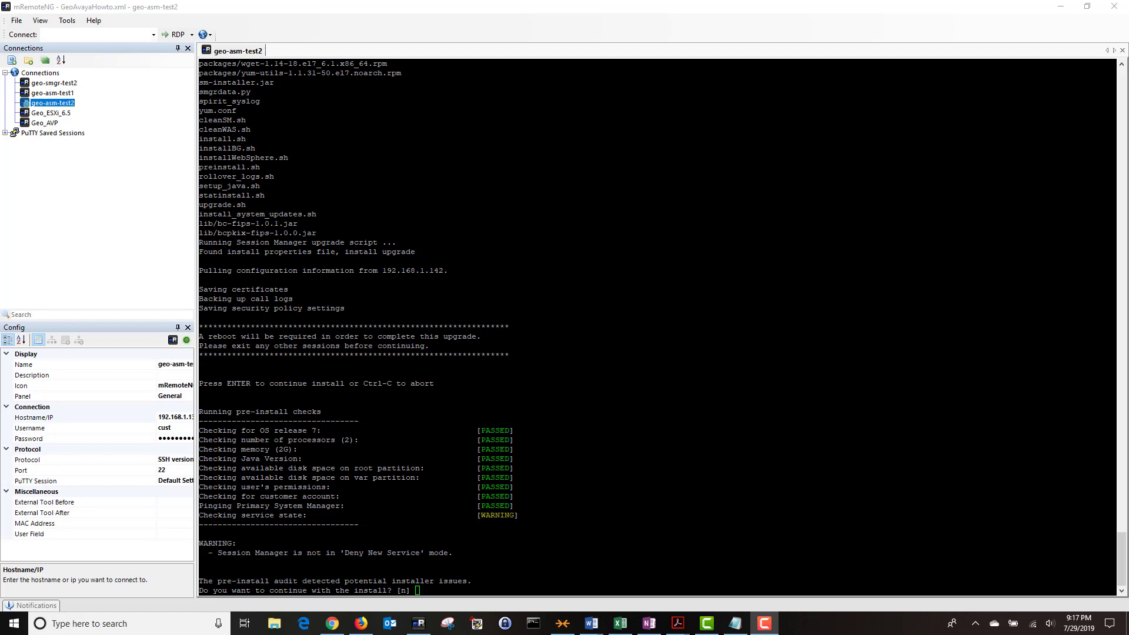
type("y")
key("Return")
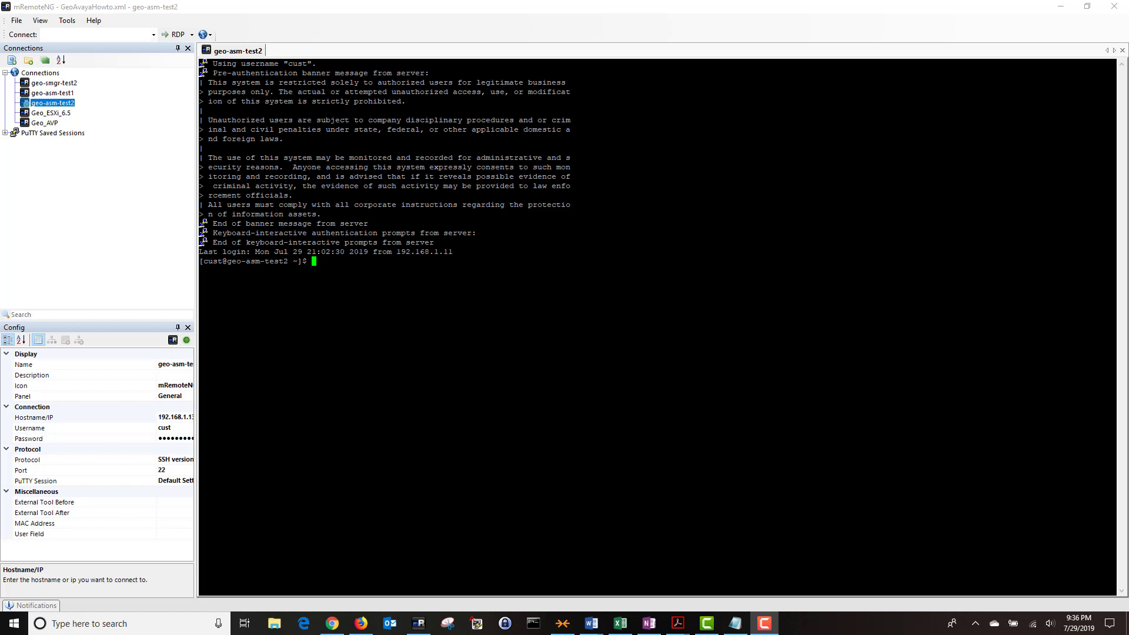
- Confirm with swversion that release 7.1.3.4.713406 is running, and list the files with ls -l
type("swversion")
key("Return")
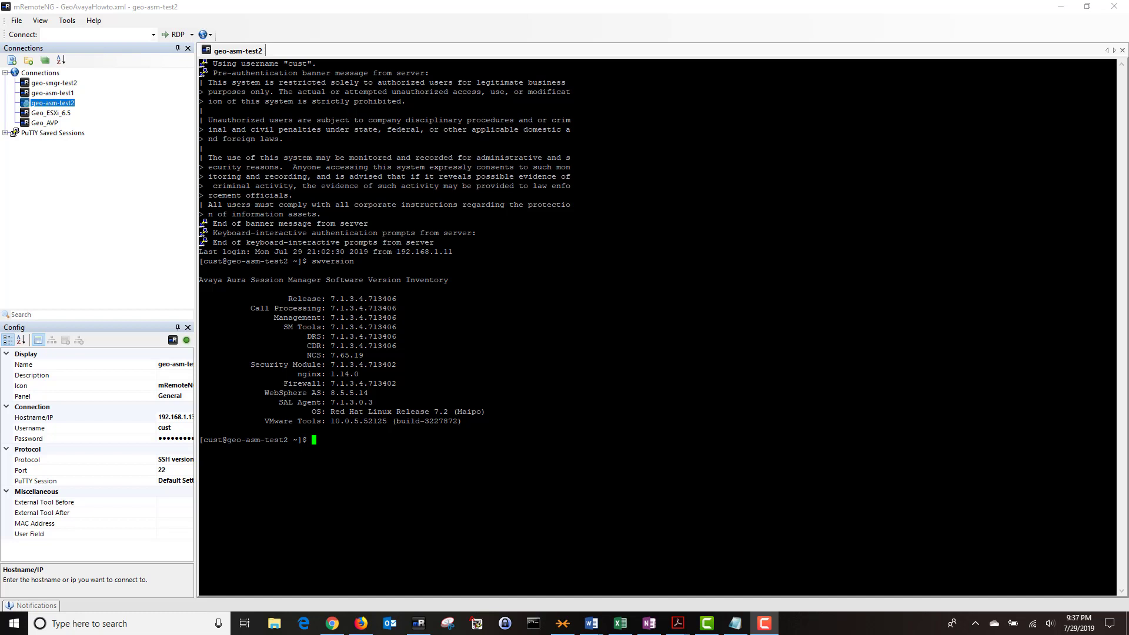
type("ls -l")
key("Return")
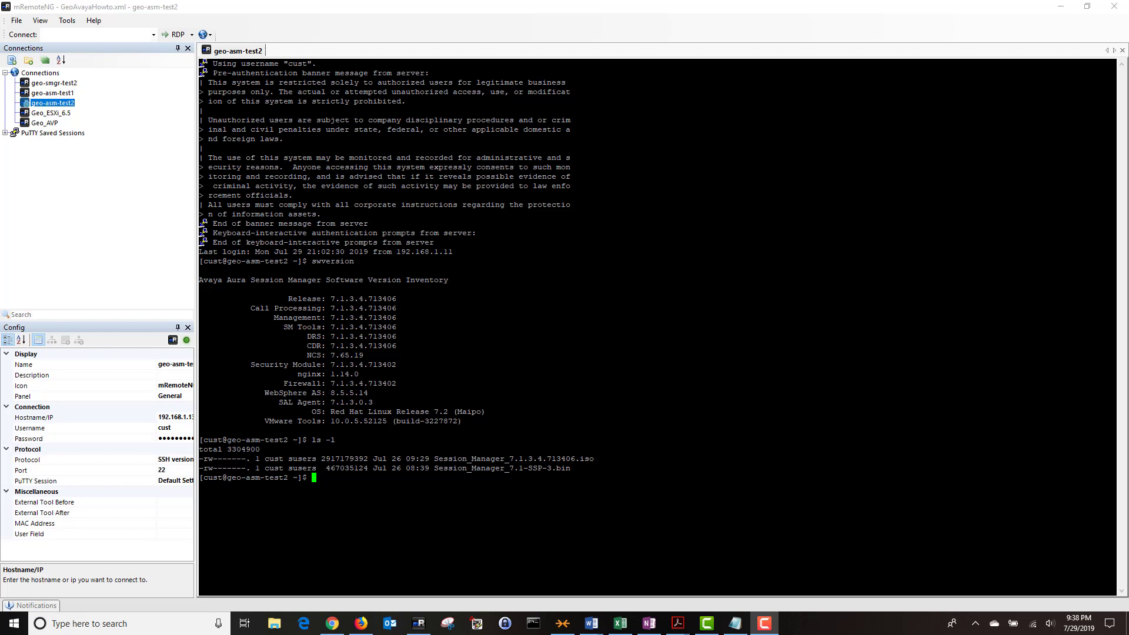
- Run patchSM Session_Manager_7.1-SSP-3.bin and answer y to accept the service interruption and reboot
type("patchSM")
double_click(568, 468)
right_click(568, 468)
key("Return")
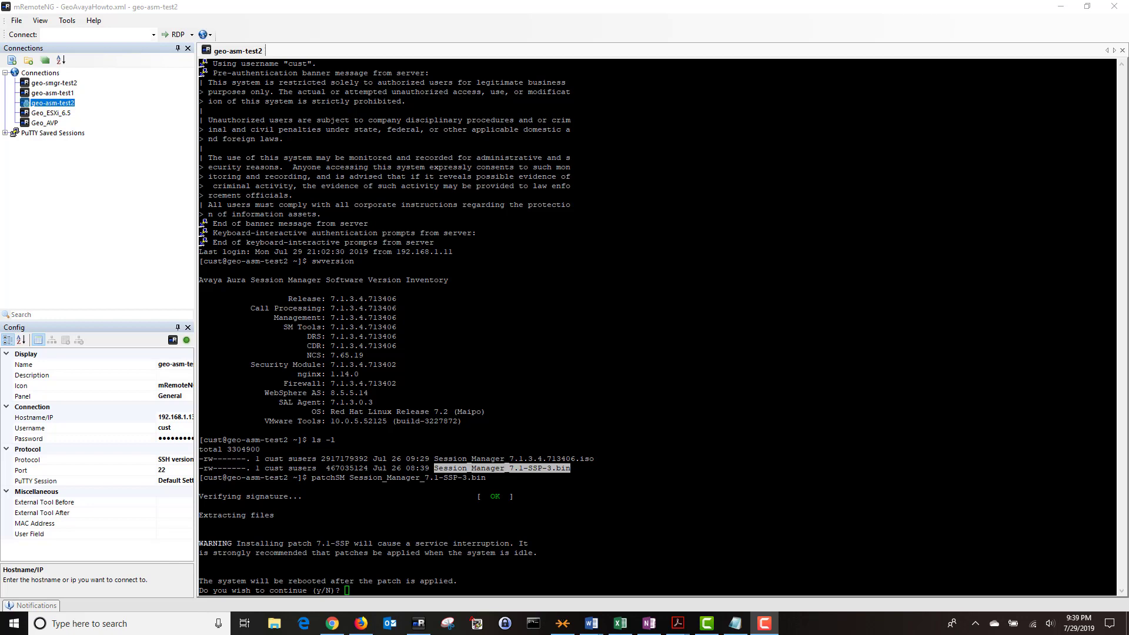
type("y")
key("Return")
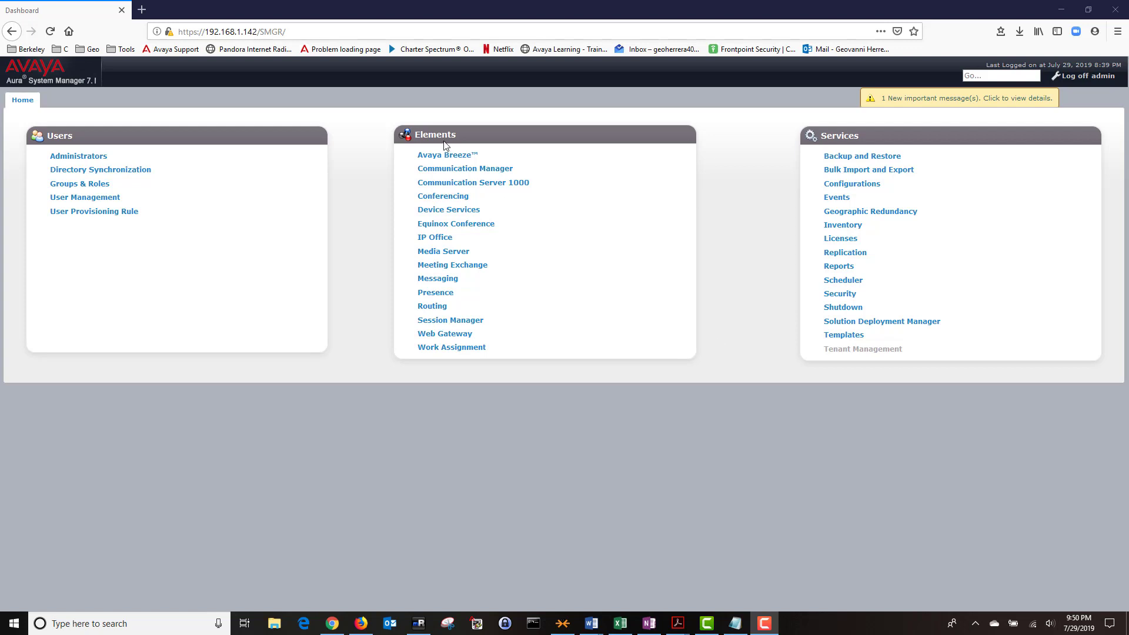
- On the Session Manager dashboard, set geo-asm-sec-test2's service state to Accept New Service and confirm
left_click(450, 320)
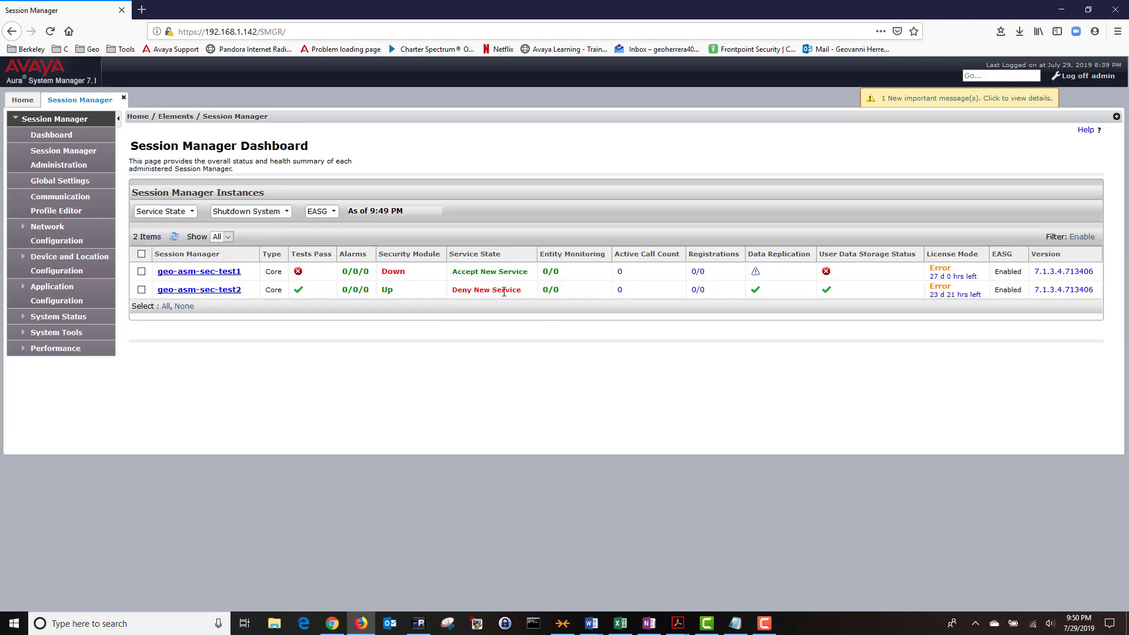
left_click(141, 290)
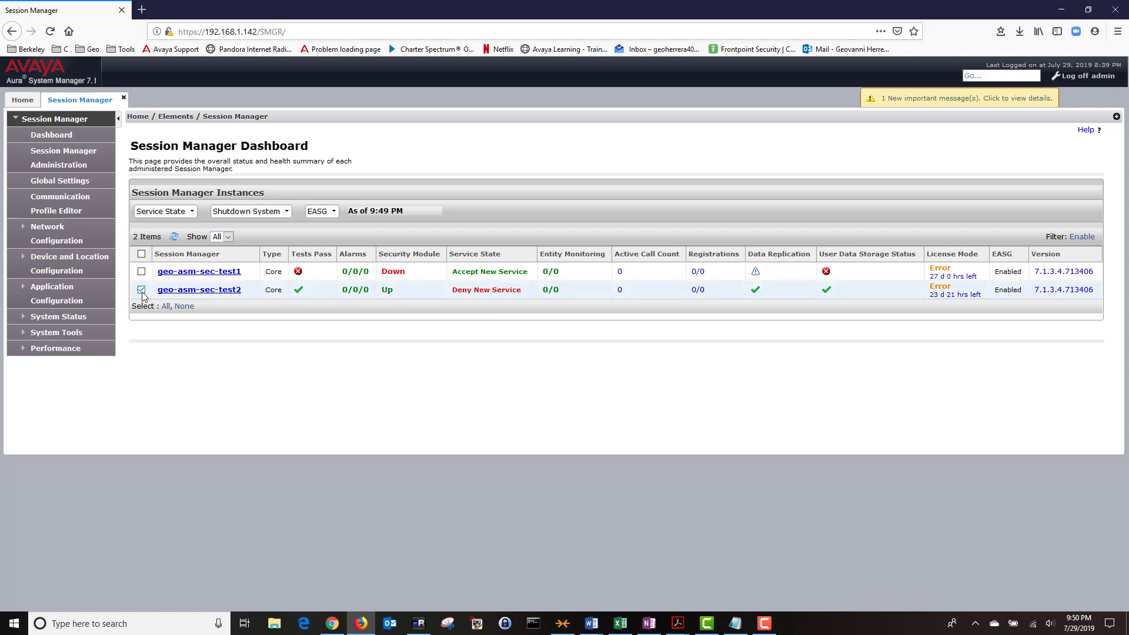
left_click(173, 213)
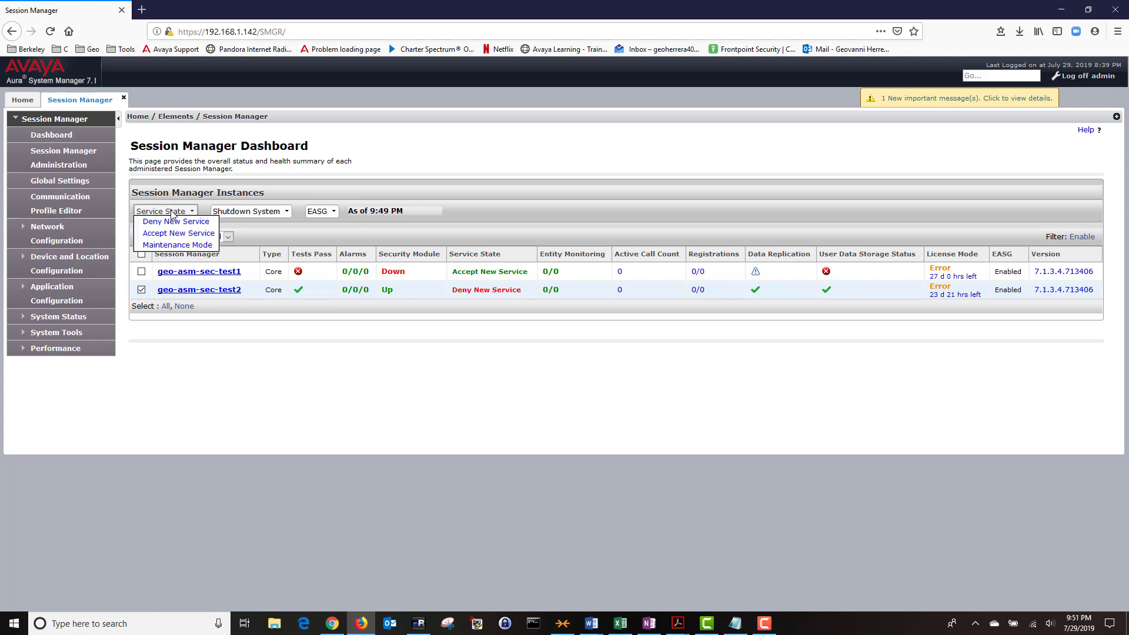
left_click(175, 234)
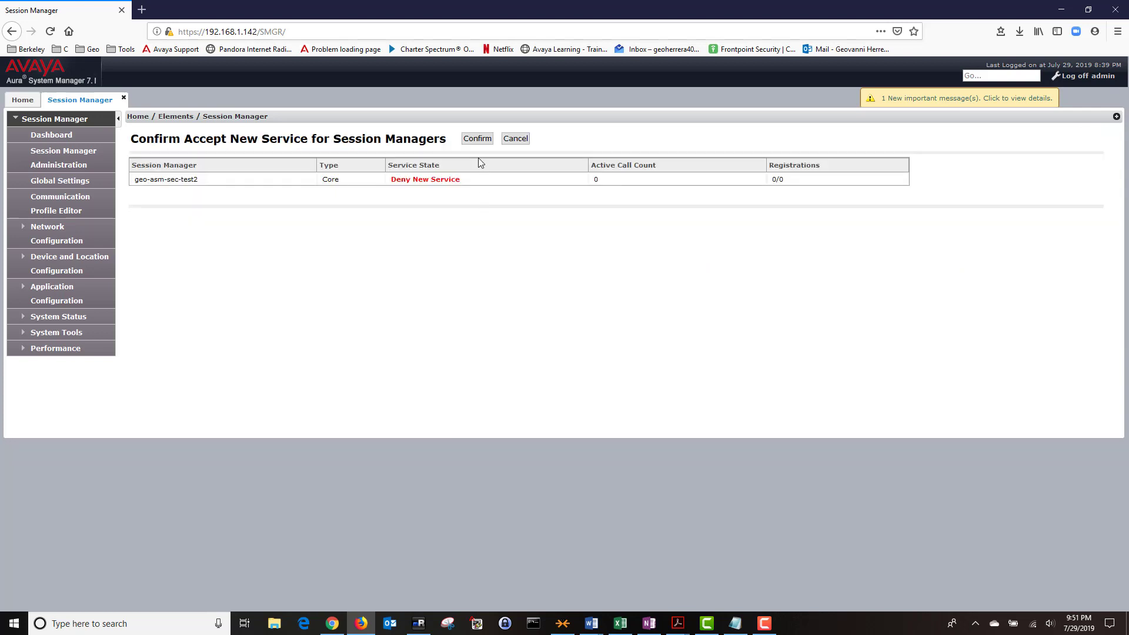
left_click(477, 142)
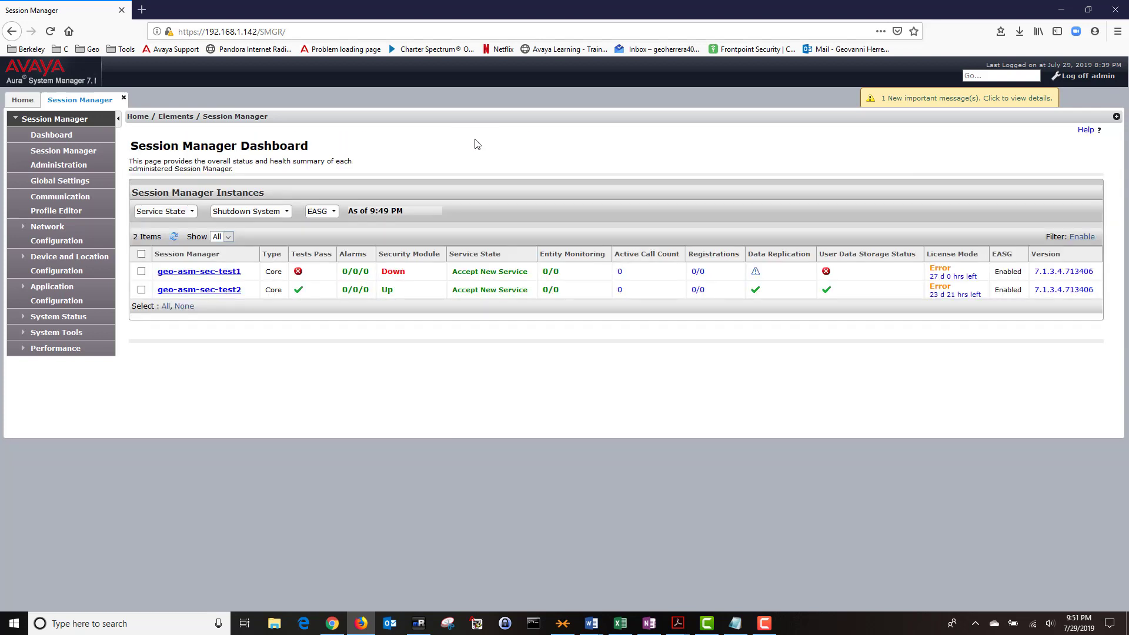